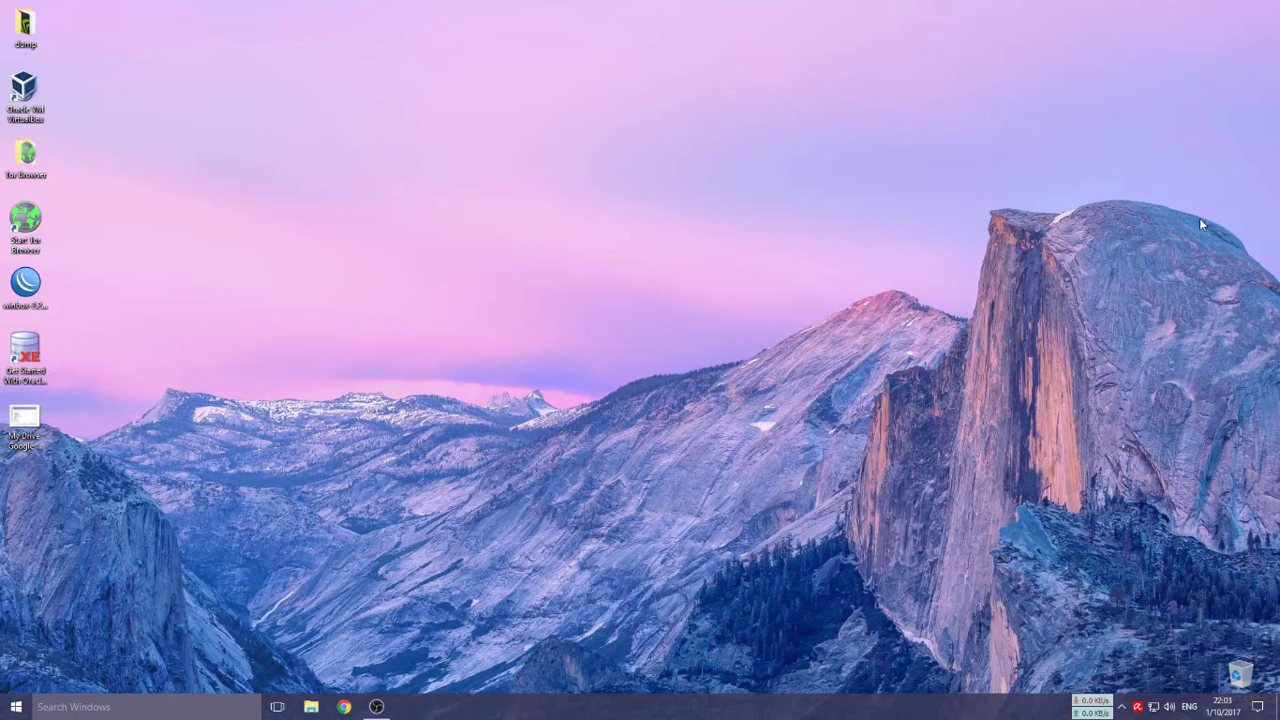
Step: Open Device Manager and select the GOTUNE 5S phone under Portable Devices
click(192, 716)
text(dev)
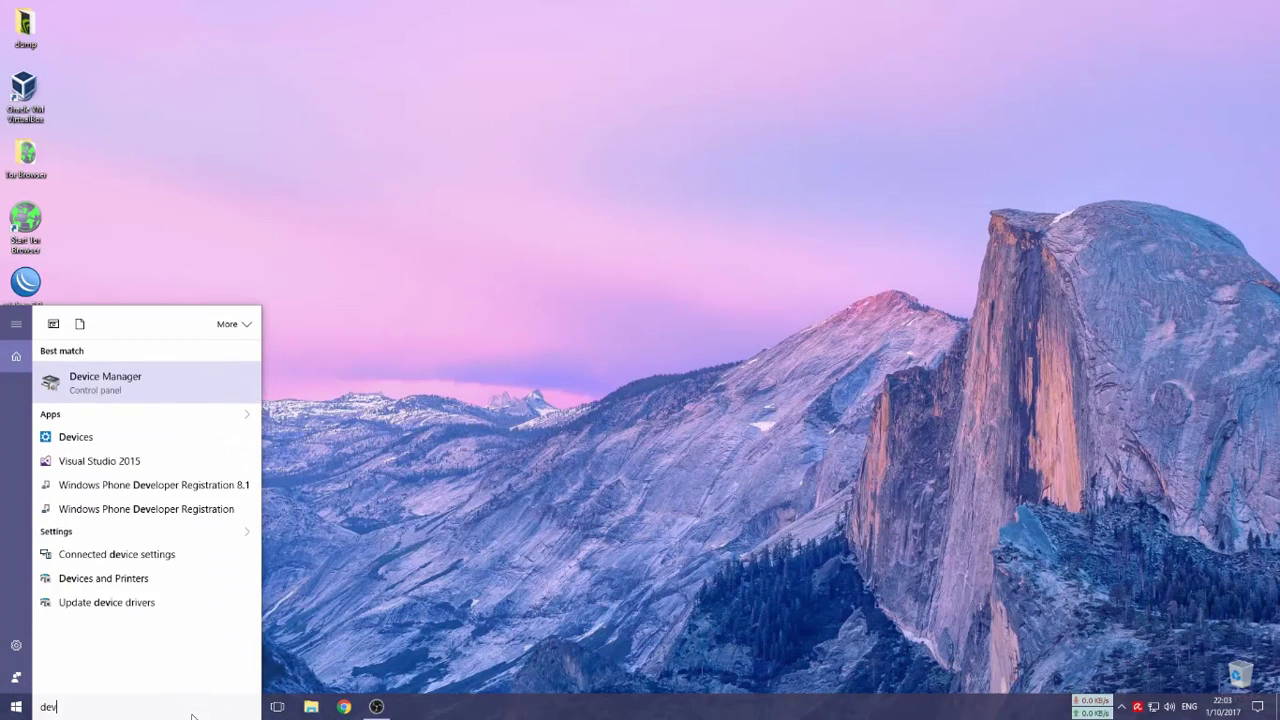
text(i)
key(Return)
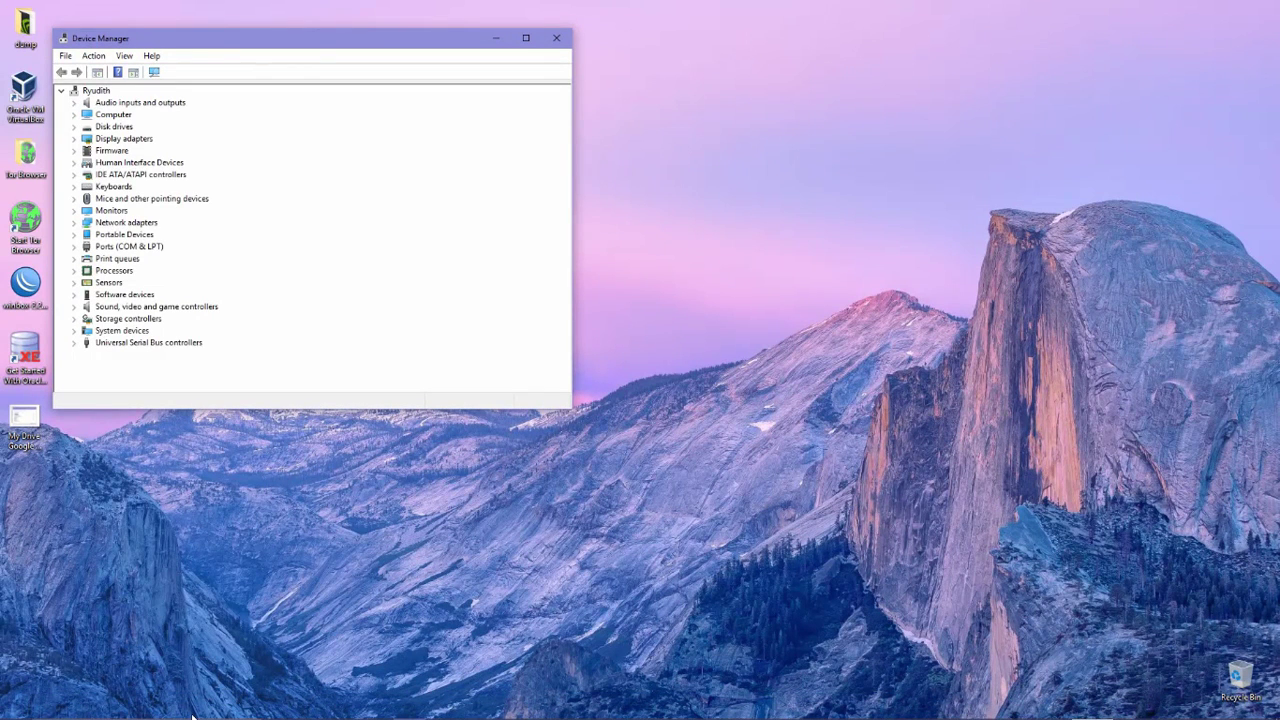
click(73, 234)
click(120, 236)
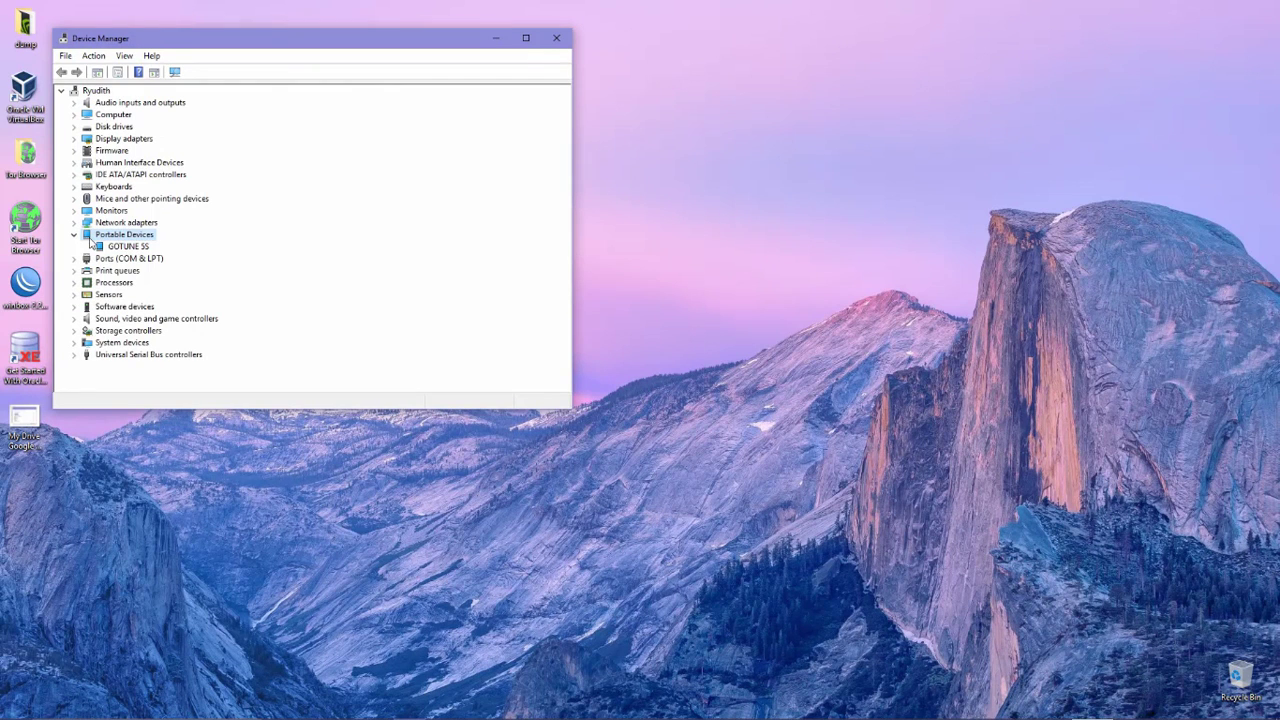
click(137, 247)
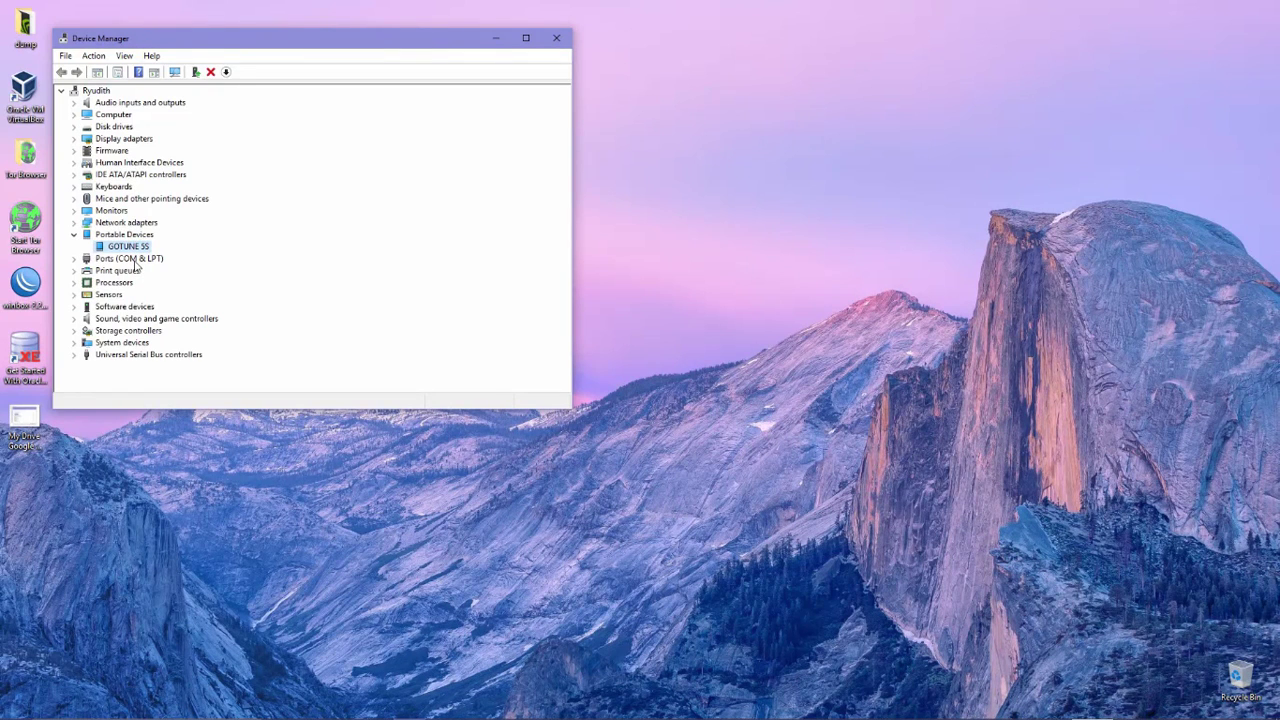
Step: Start a driver update from the GOTUNE 5S properties, choosing to pick from the list of device drivers on the computer
right_click(123, 246)
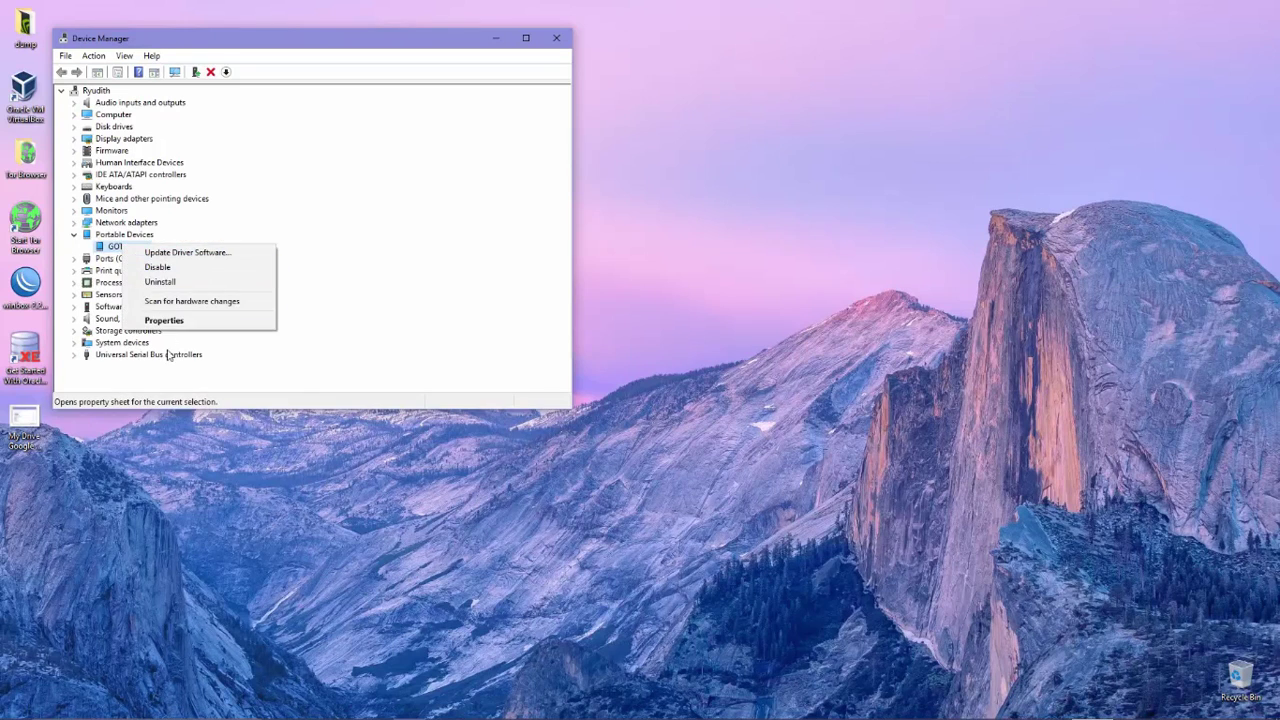
click(165, 320)
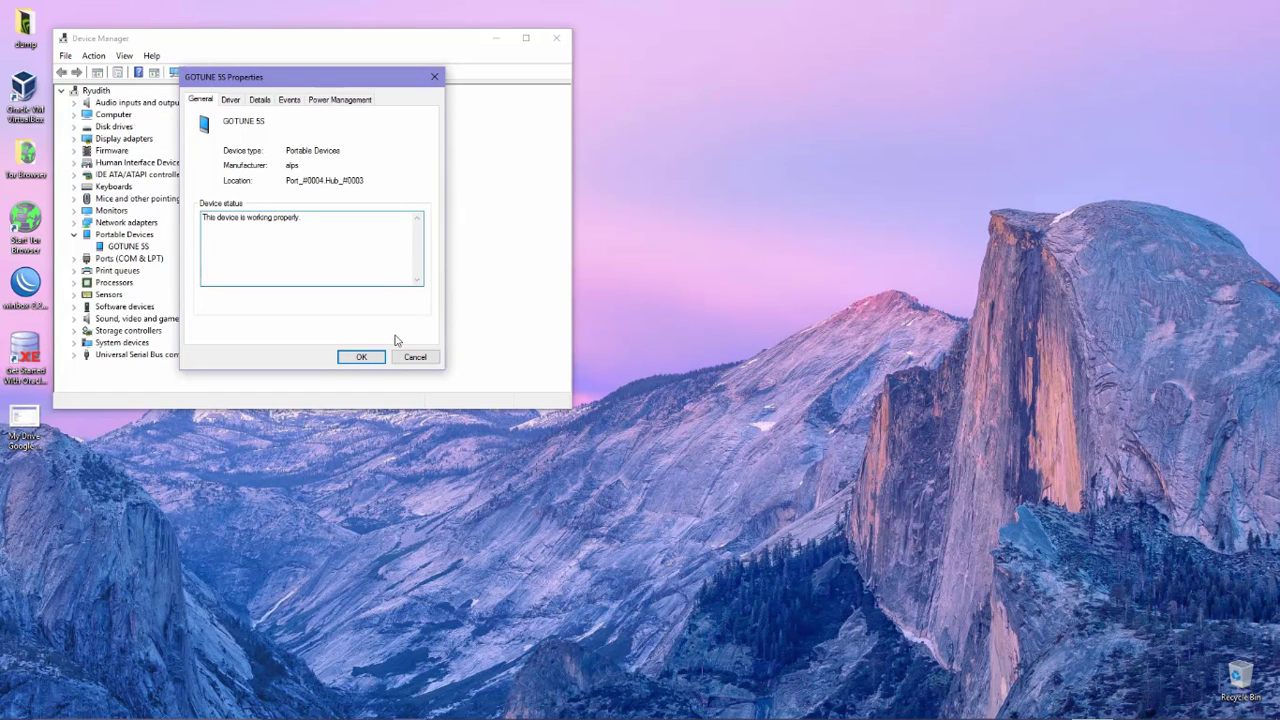
click(233, 102)
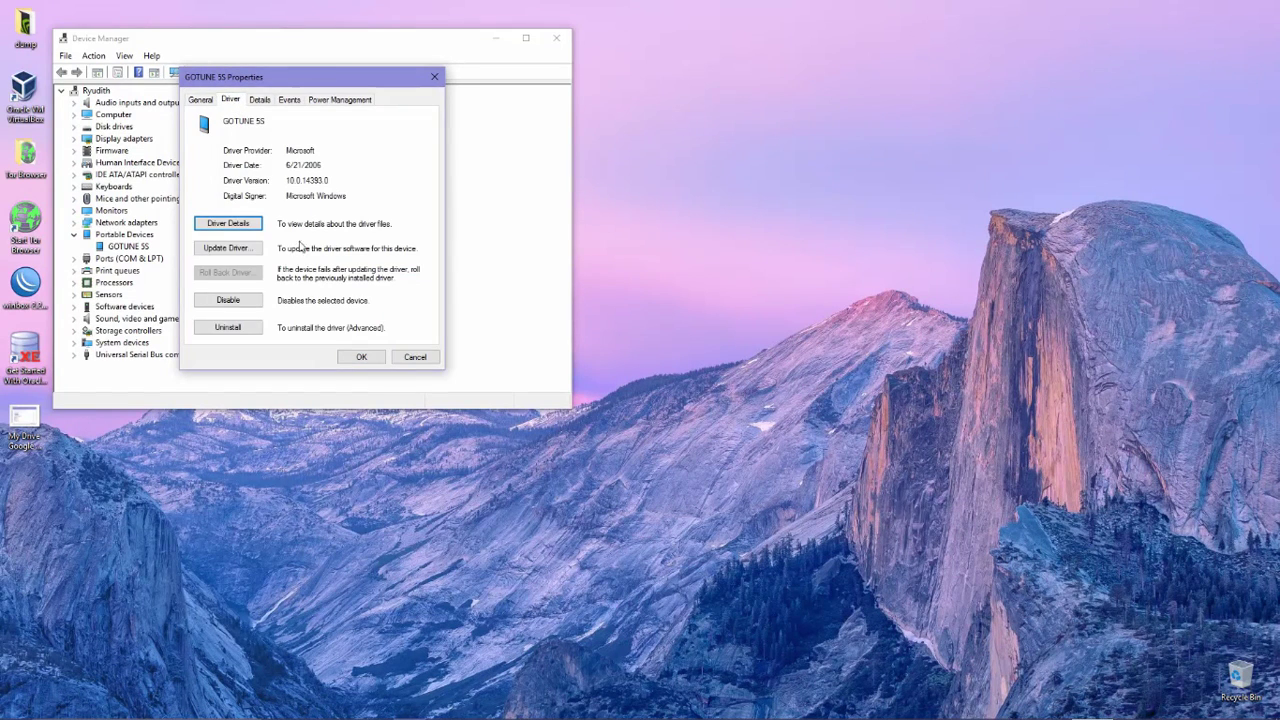
click(240, 250)
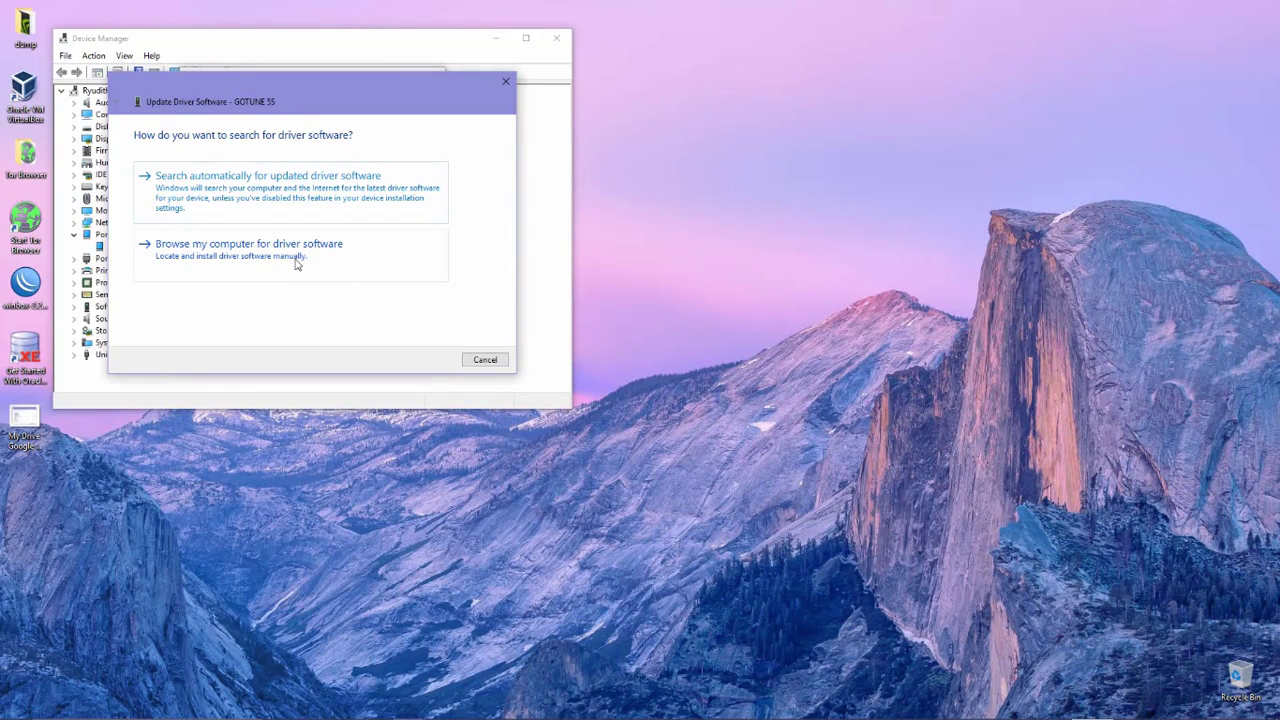
click(296, 263)
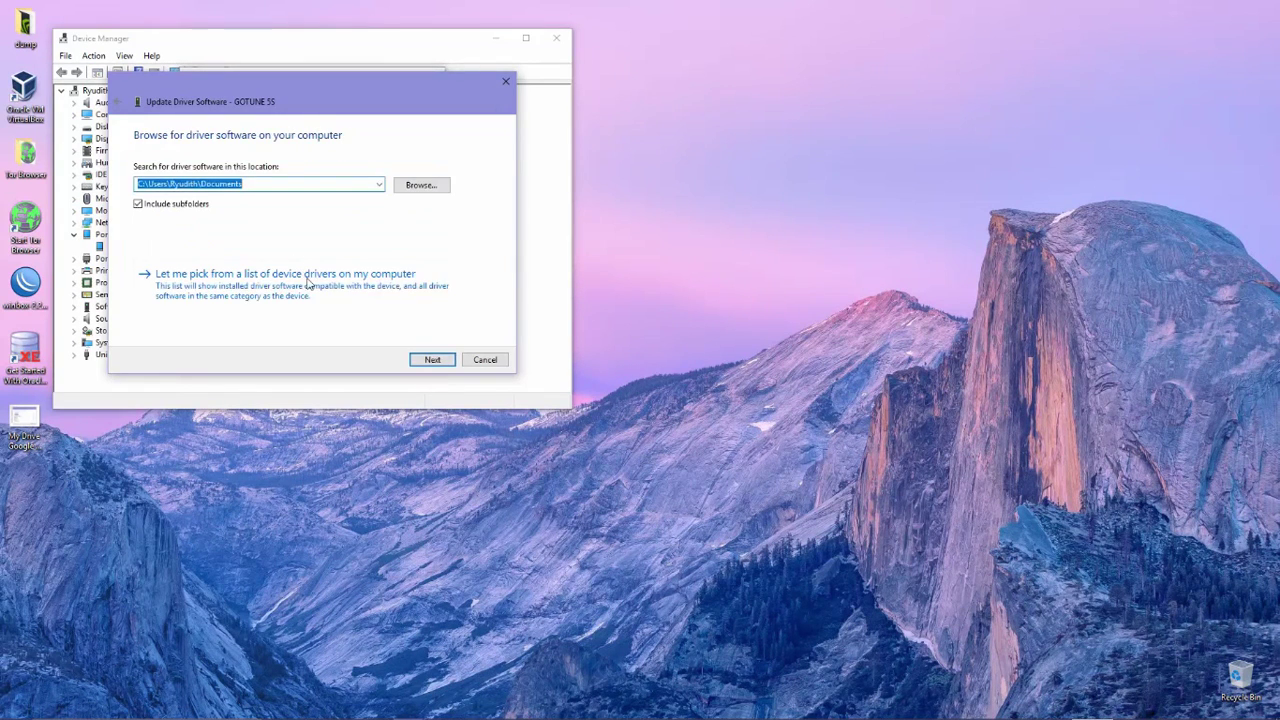
click(225, 290)
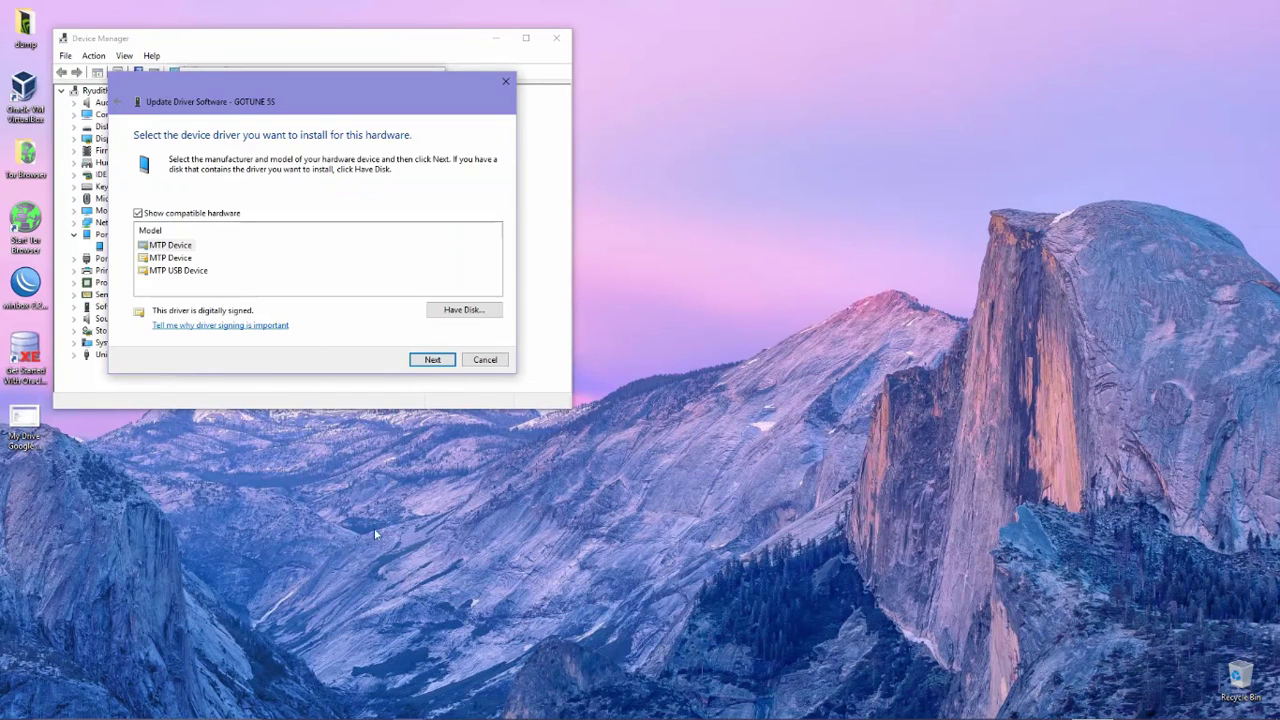
Step: Move the driver update window aside and view the reference screenshot of the hardware type list saved on the desktop
drag(321, 80, 424, 202)
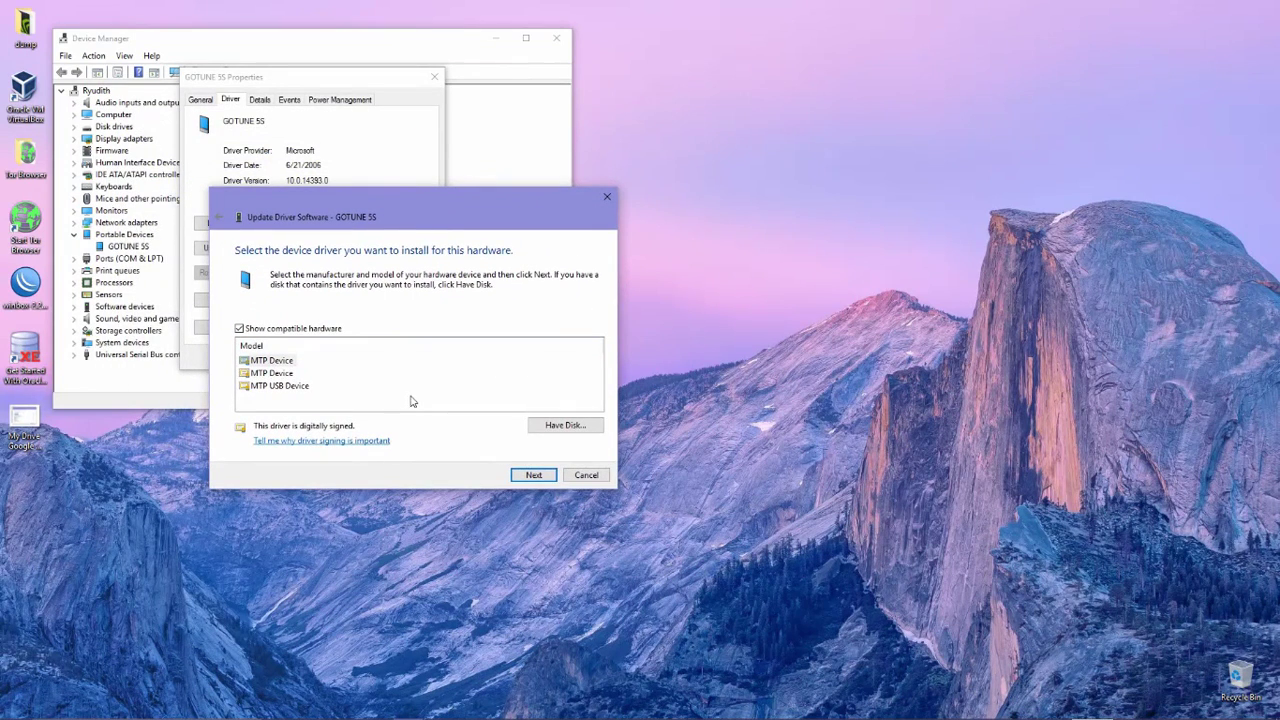
click(91, 486)
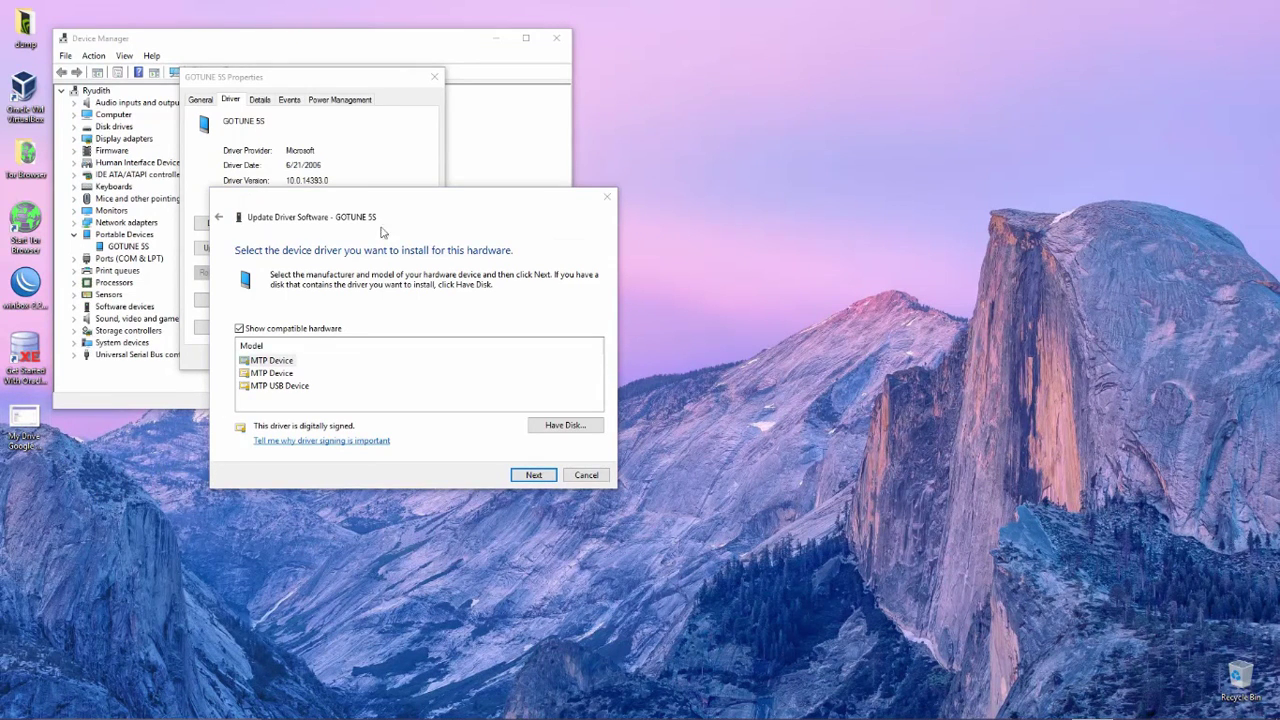
drag(380, 199, 514, 152)
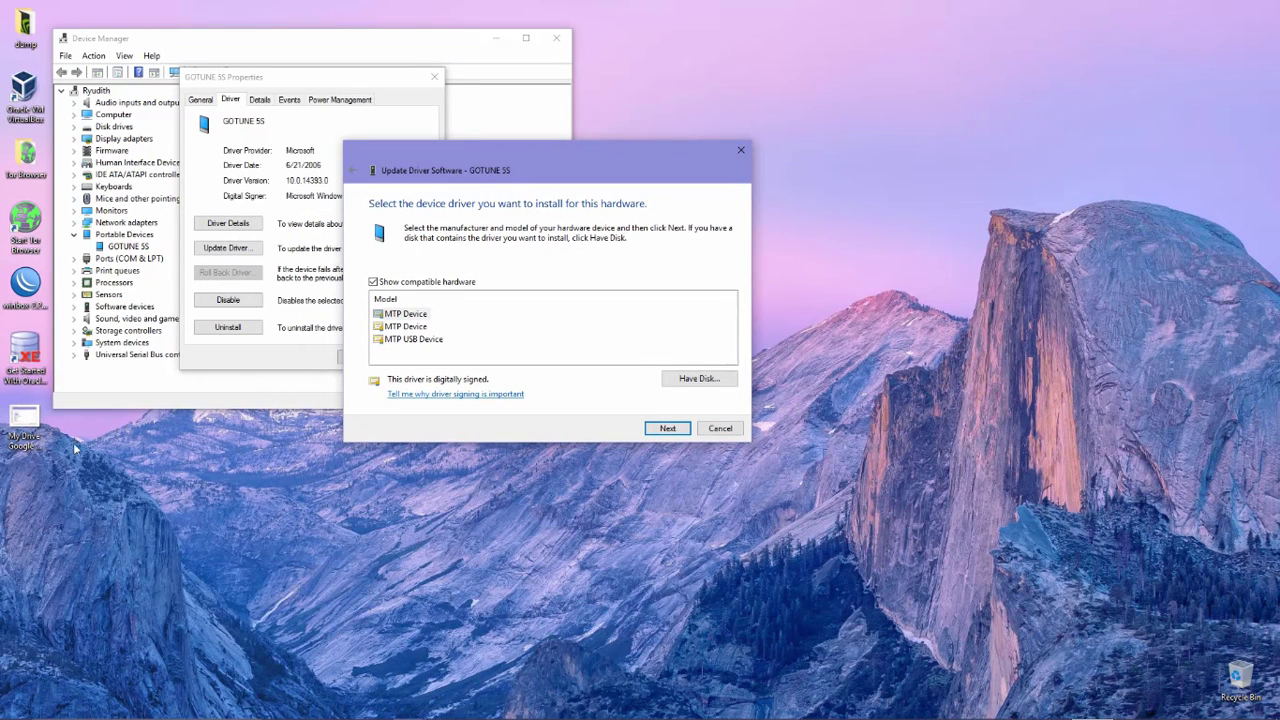
double_click(25, 430)
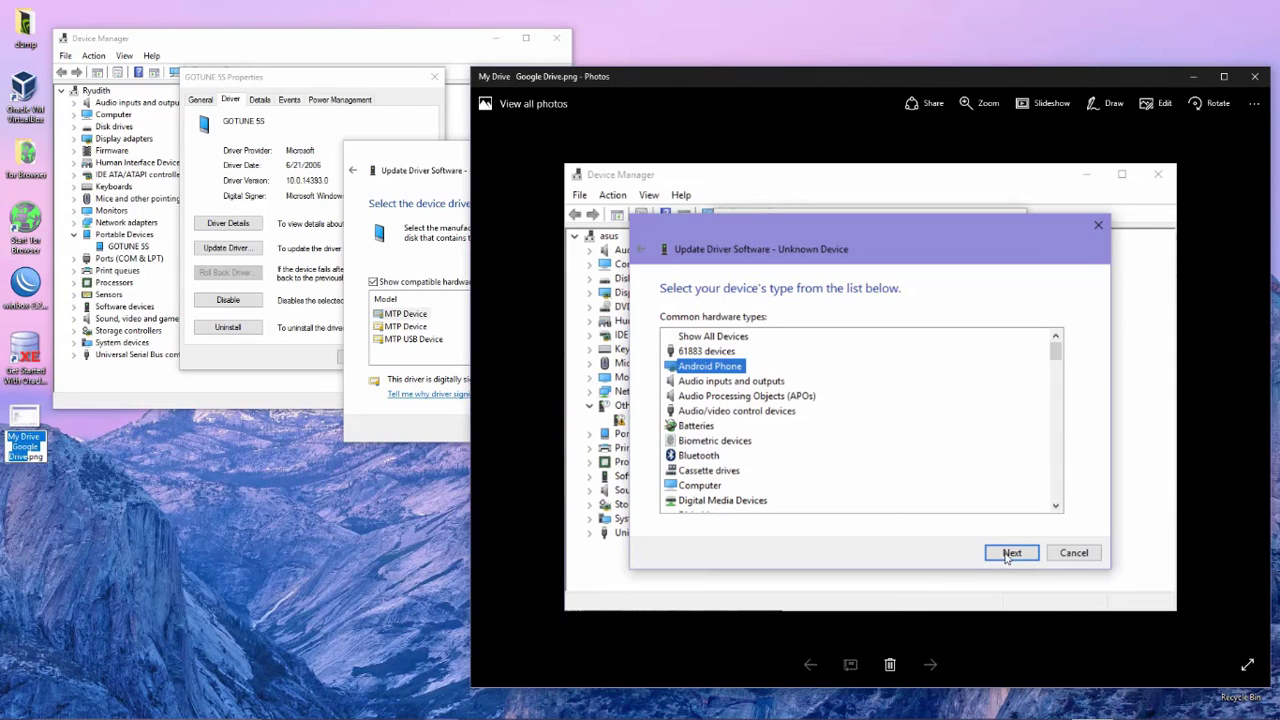
click(1254, 76)
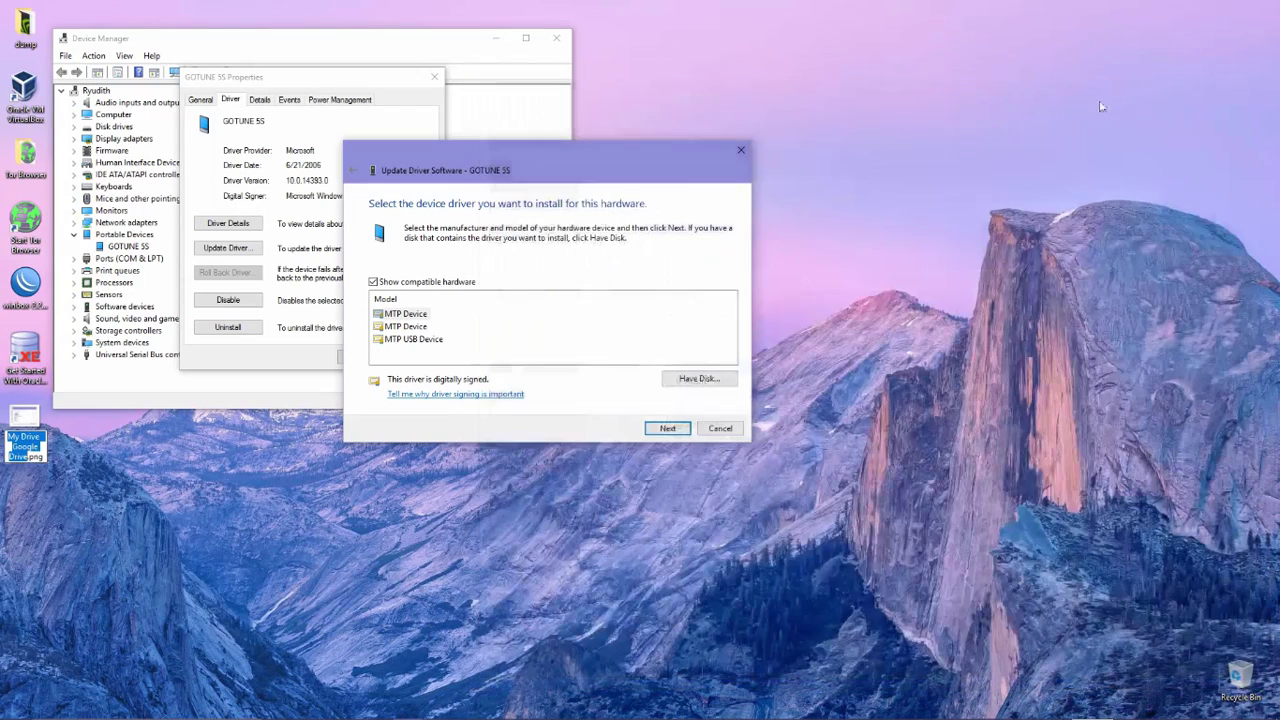
Step: Try to install the first MTP Device driver from the compatible hardware list for the phone
click(426, 315)
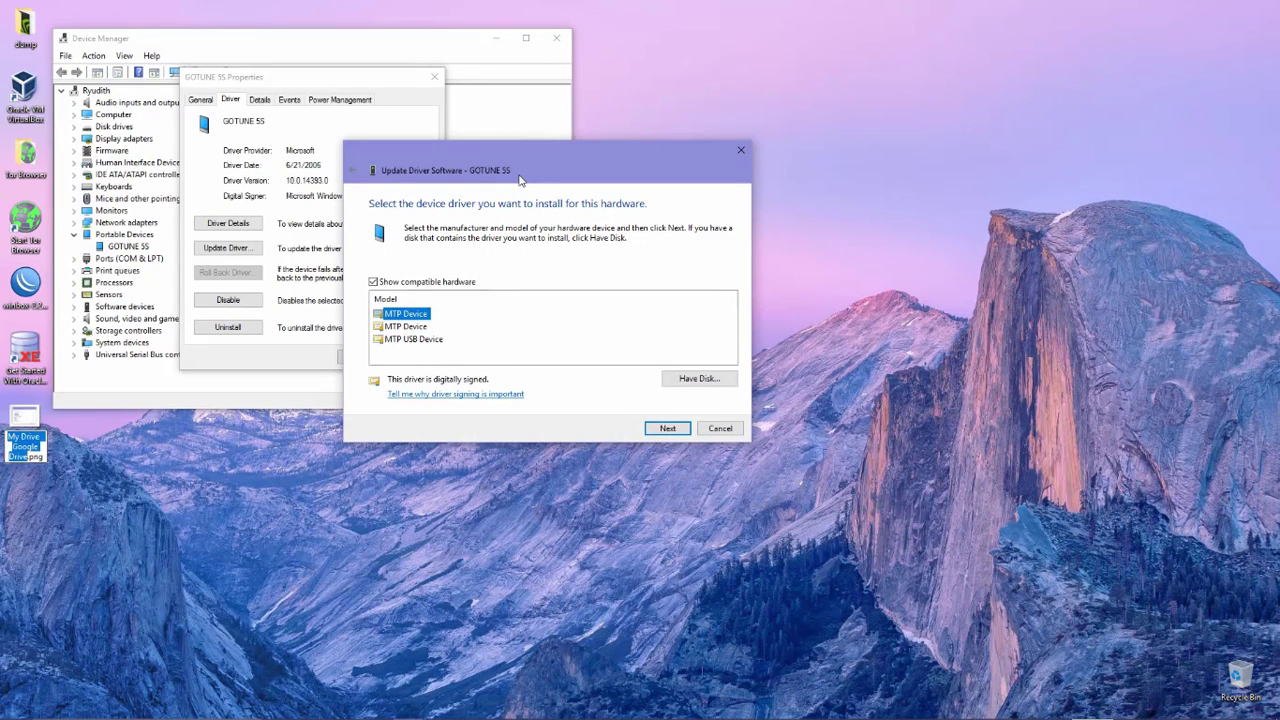
click(667, 428)
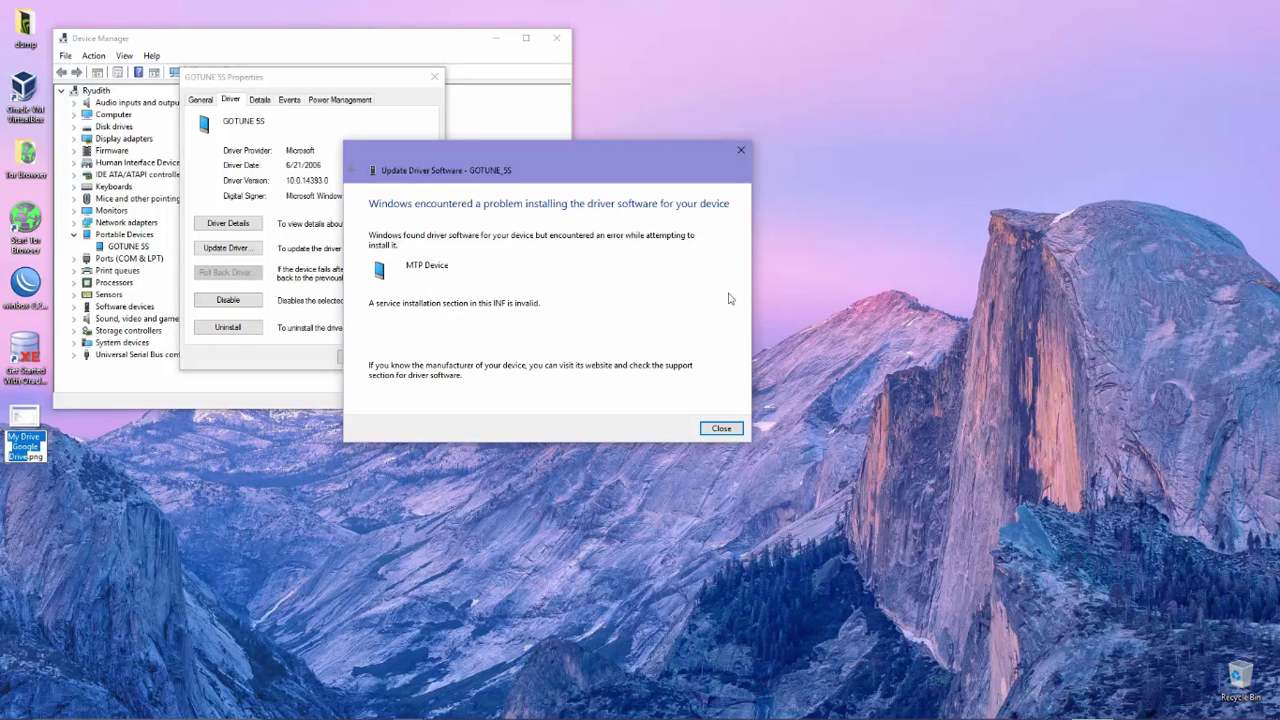
click(721, 428)
Step: Restart the manual driver update and try to install the second MTP Device entry in the compatible list
click(227, 248)
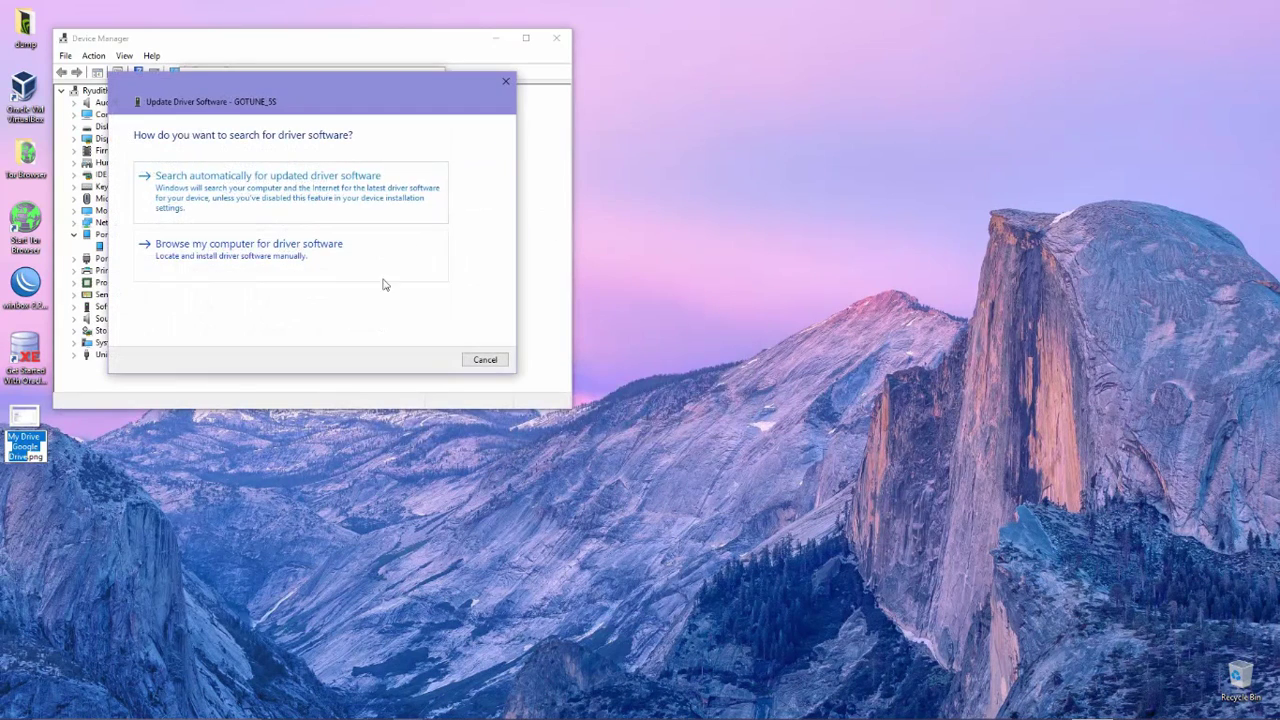
click(272, 262)
click(234, 273)
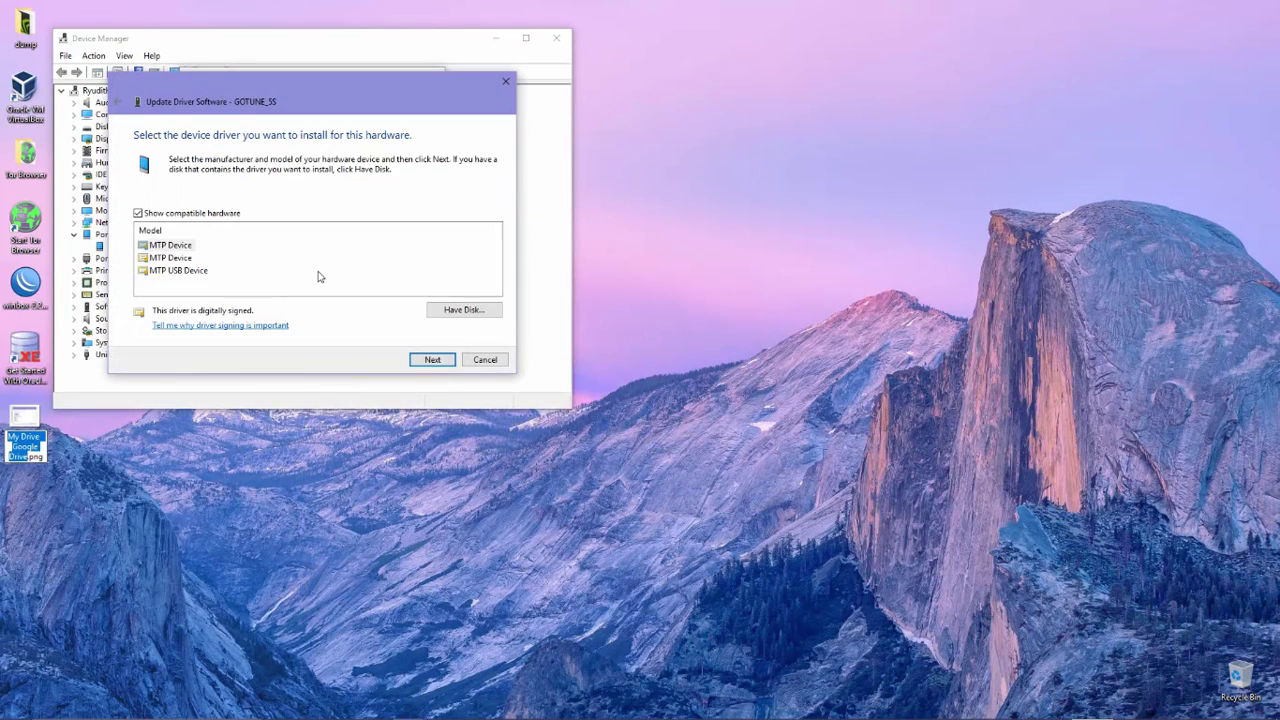
click(157, 258)
click(432, 359)
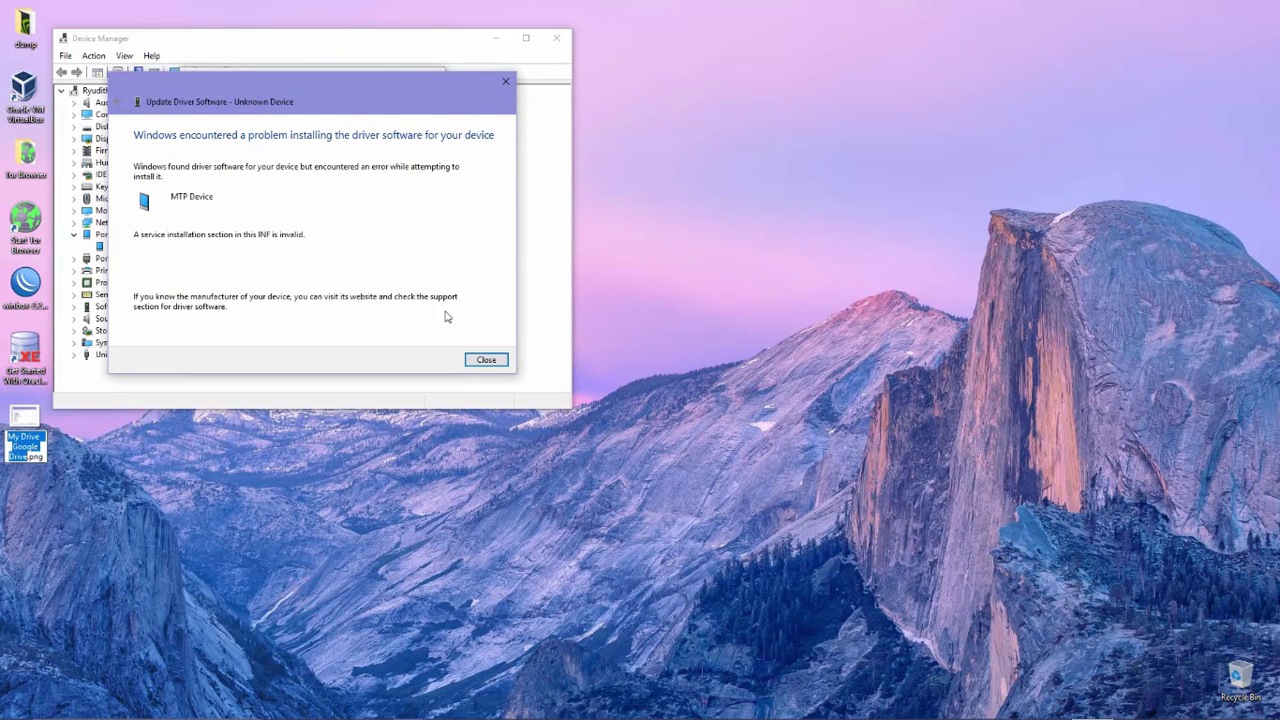
click(470, 360)
Step: Update the phone's driver manually from the computer's driver list, installing the MTP USB Device model
click(245, 254)
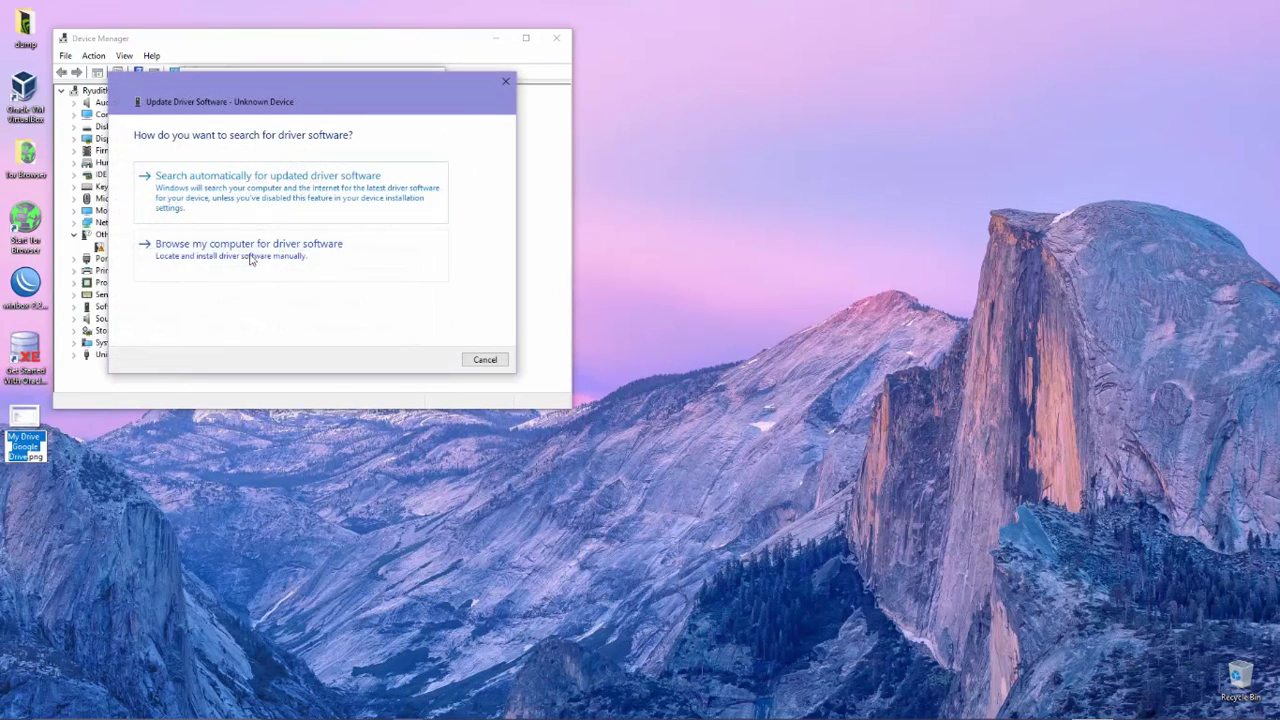
click(245, 252)
click(236, 278)
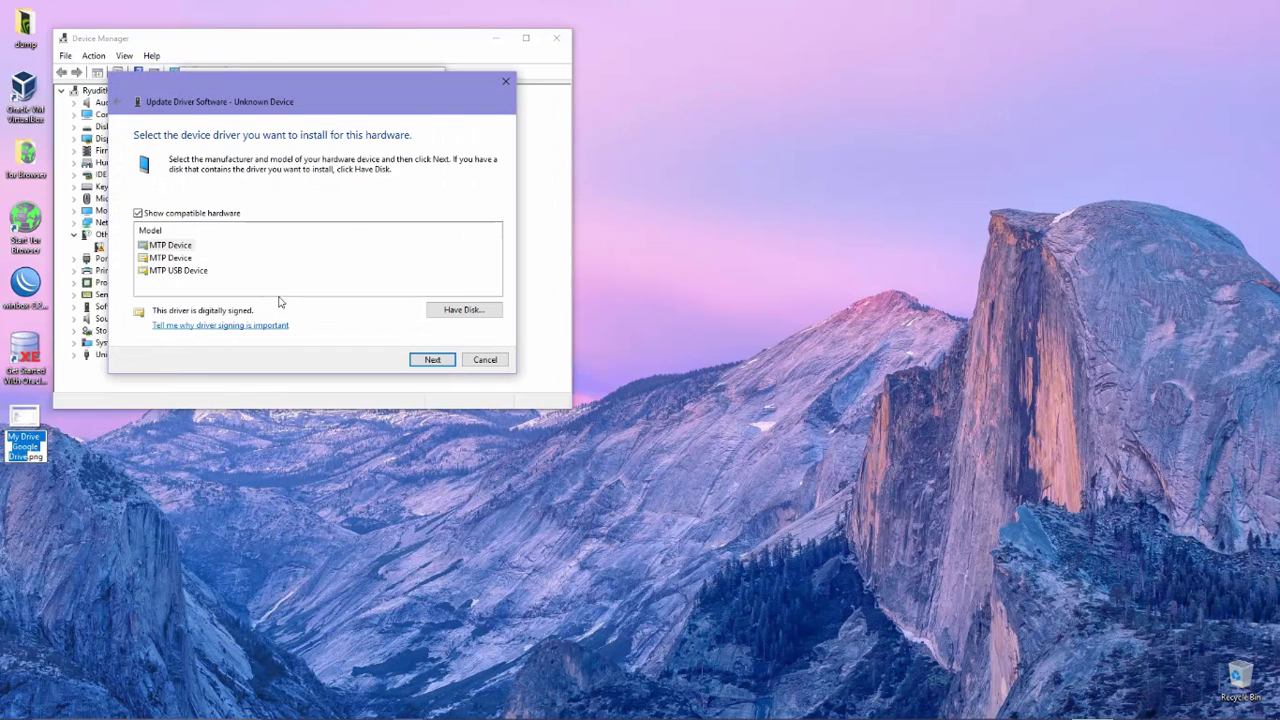
click(180, 272)
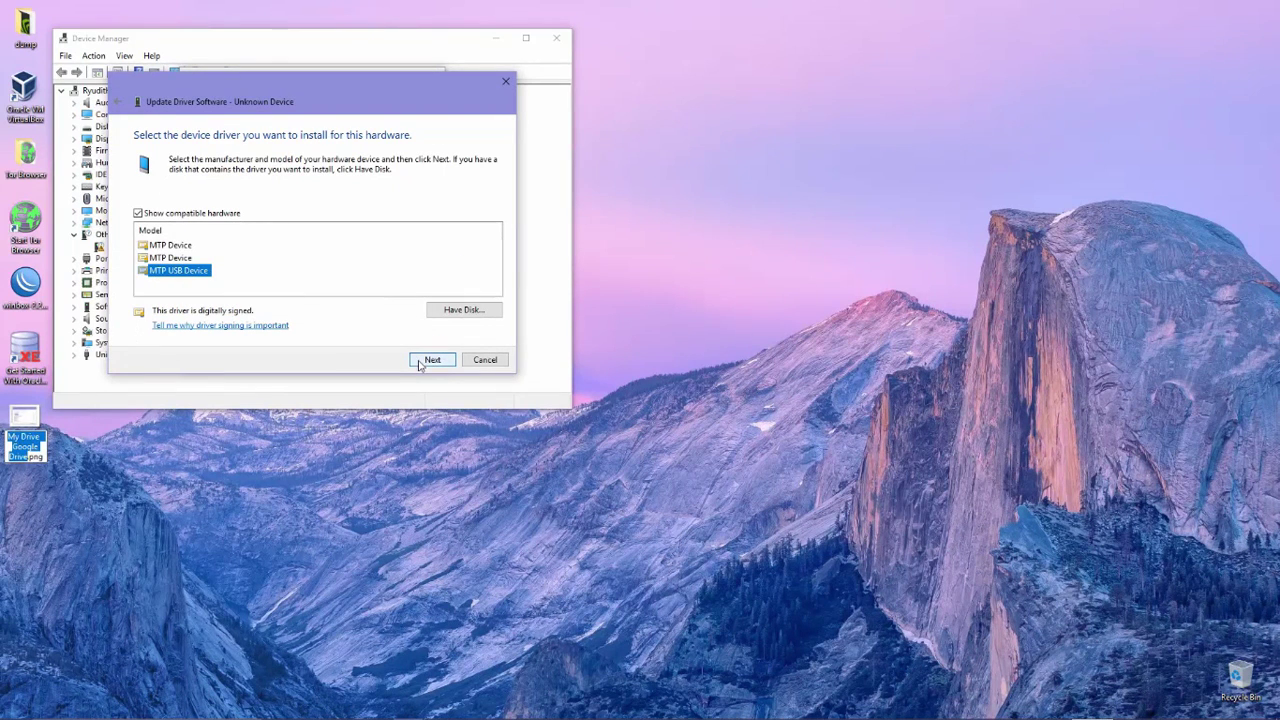
click(420, 362)
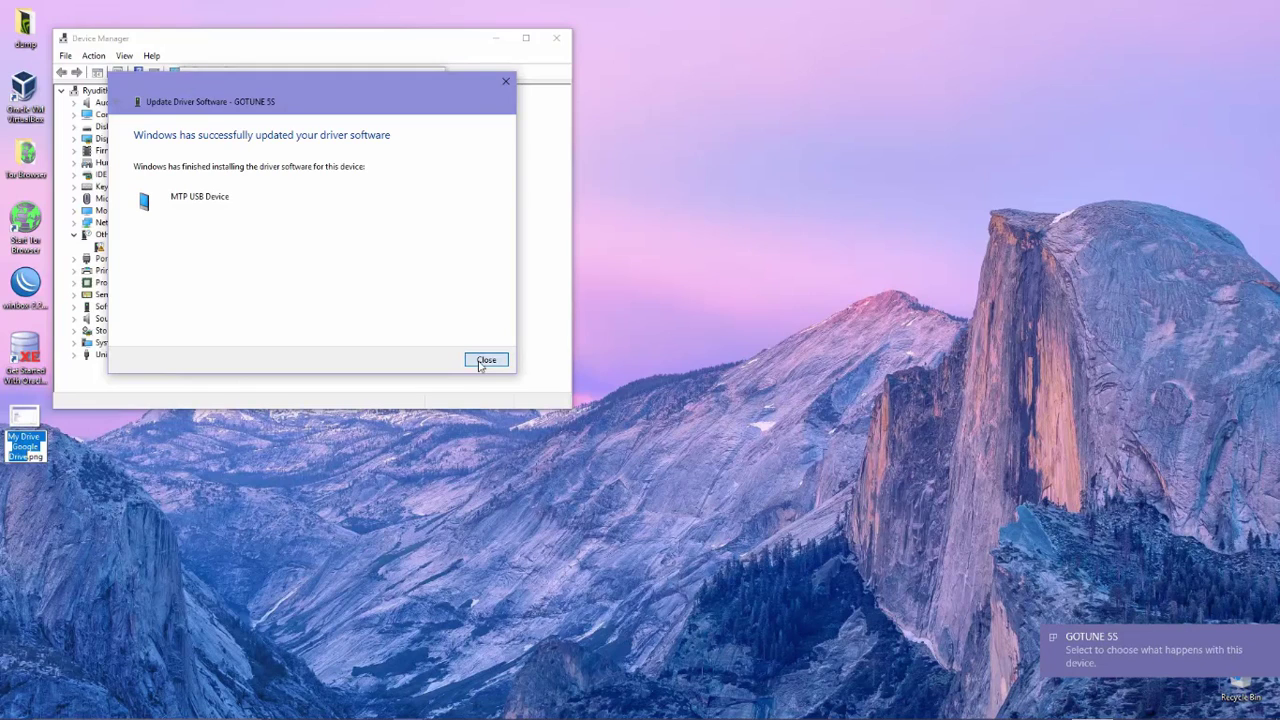
drag(330, 87, 582, 240)
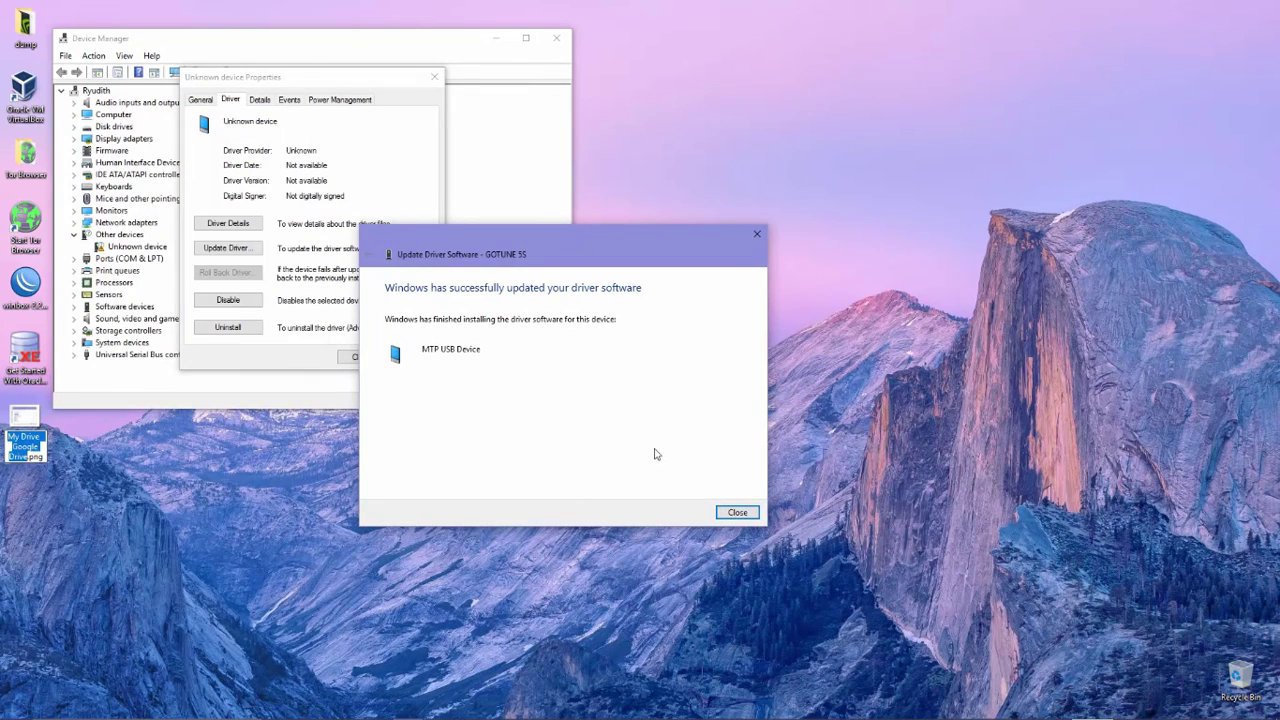
click(737, 512)
Step: Reopen the phone's compatible driver list and compare the two MTP Device entries with MTP USB Device
click(248, 249)
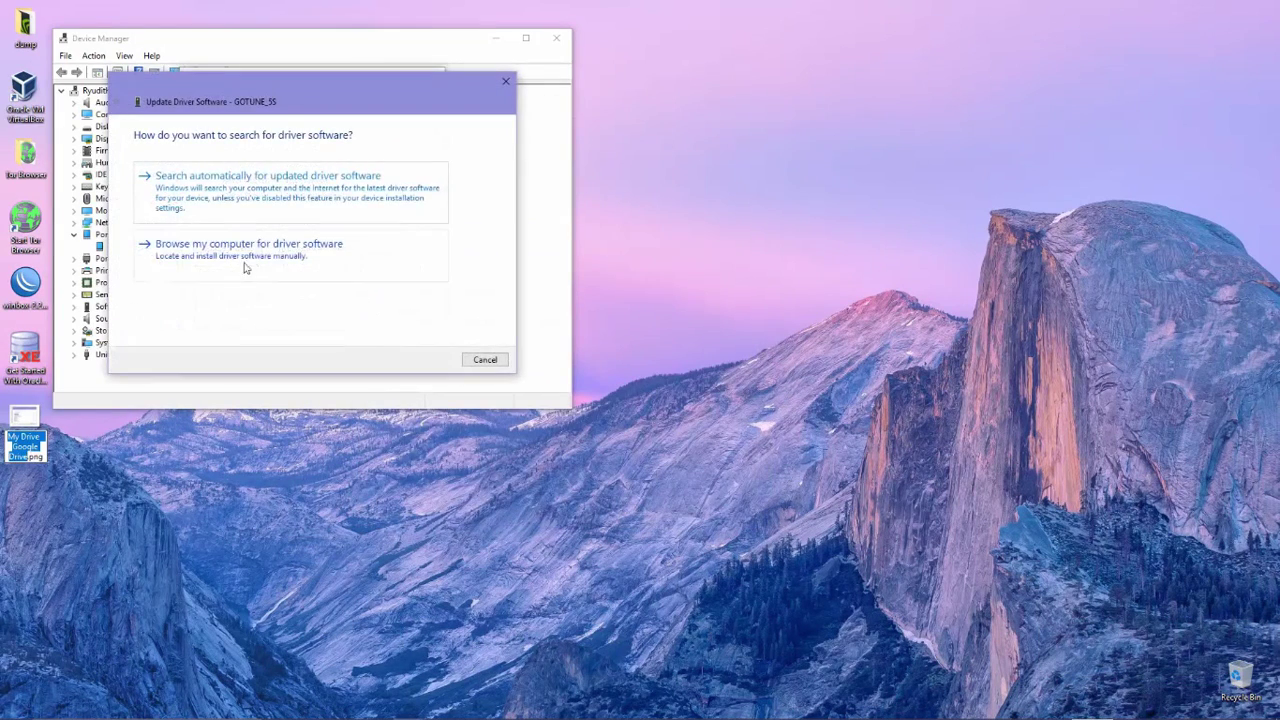
click(244, 266)
click(225, 285)
click(180, 270)
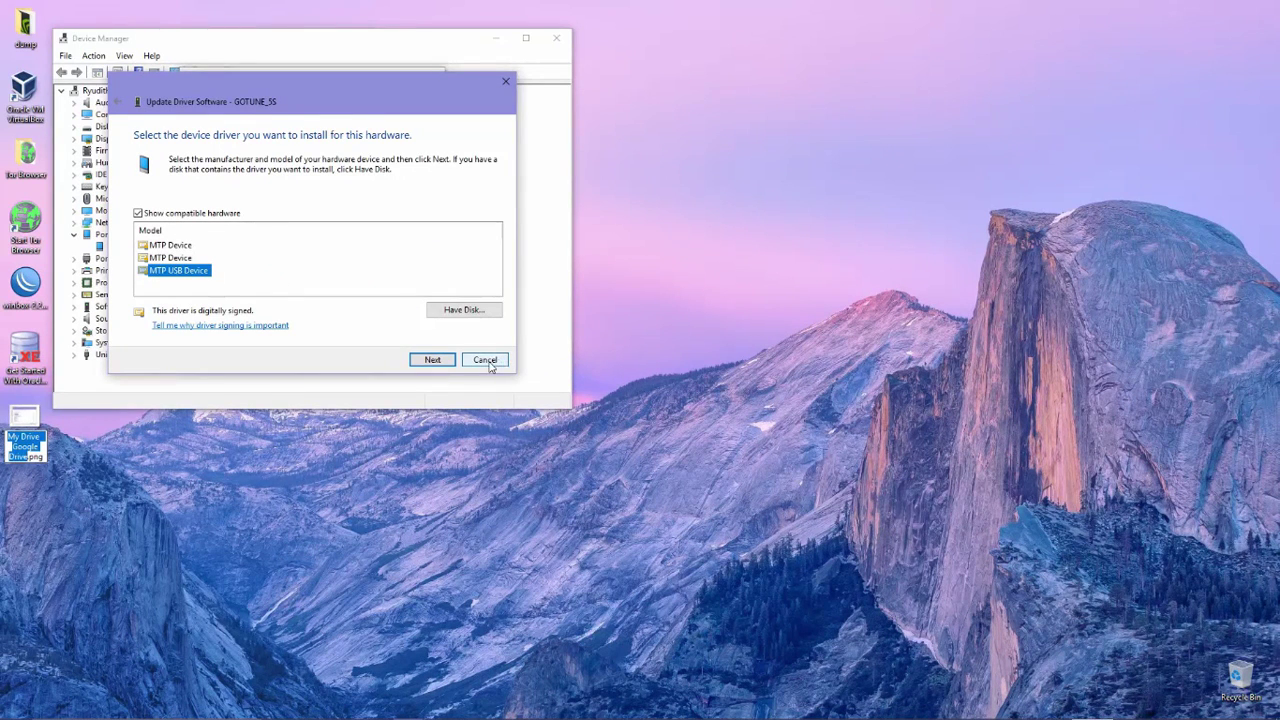
drag(494, 367, 374, 340)
click(167, 246)
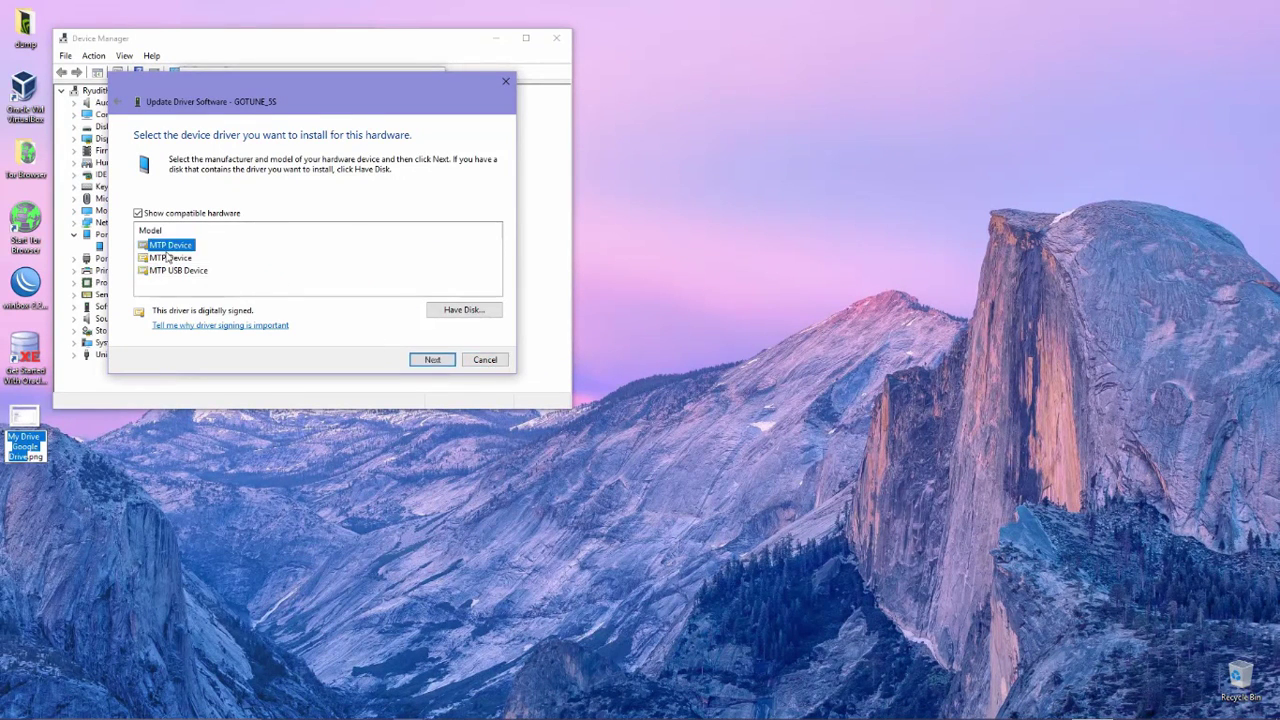
click(167, 258)
click(167, 246)
click(167, 258)
click(183, 271)
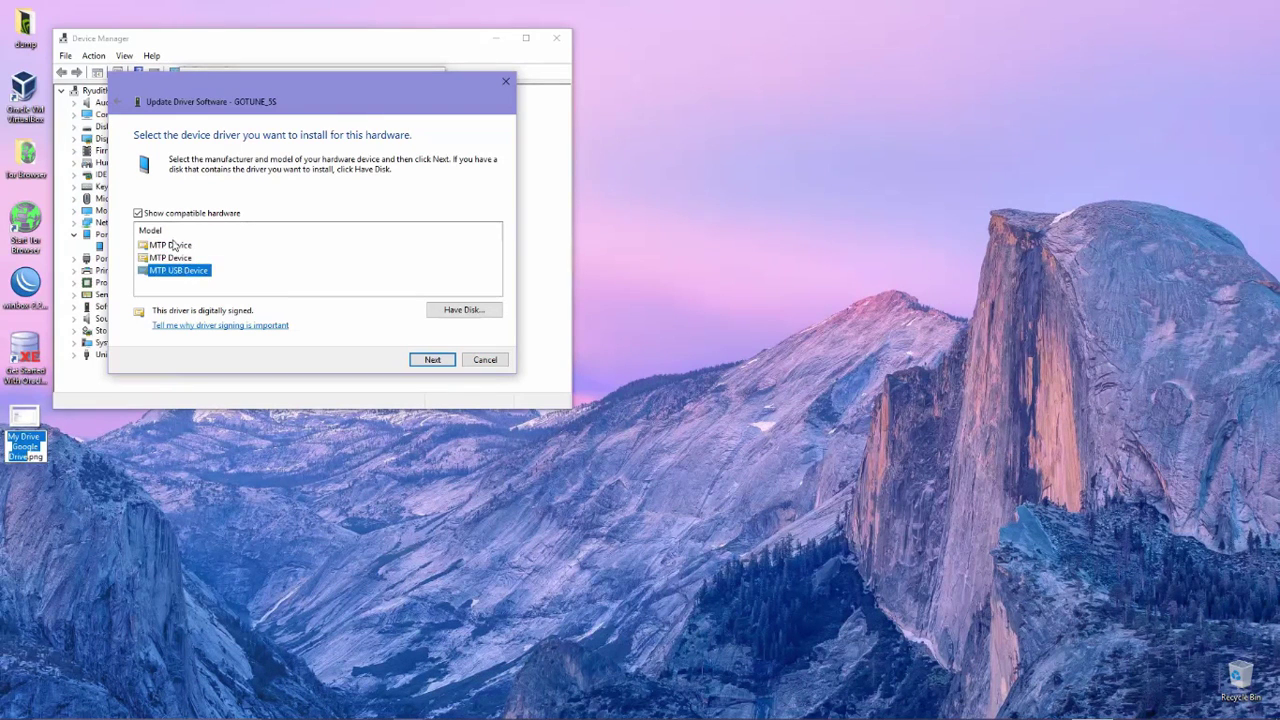
click(178, 245)
click(178, 258)
click(178, 245)
click(177, 258)
click(178, 246)
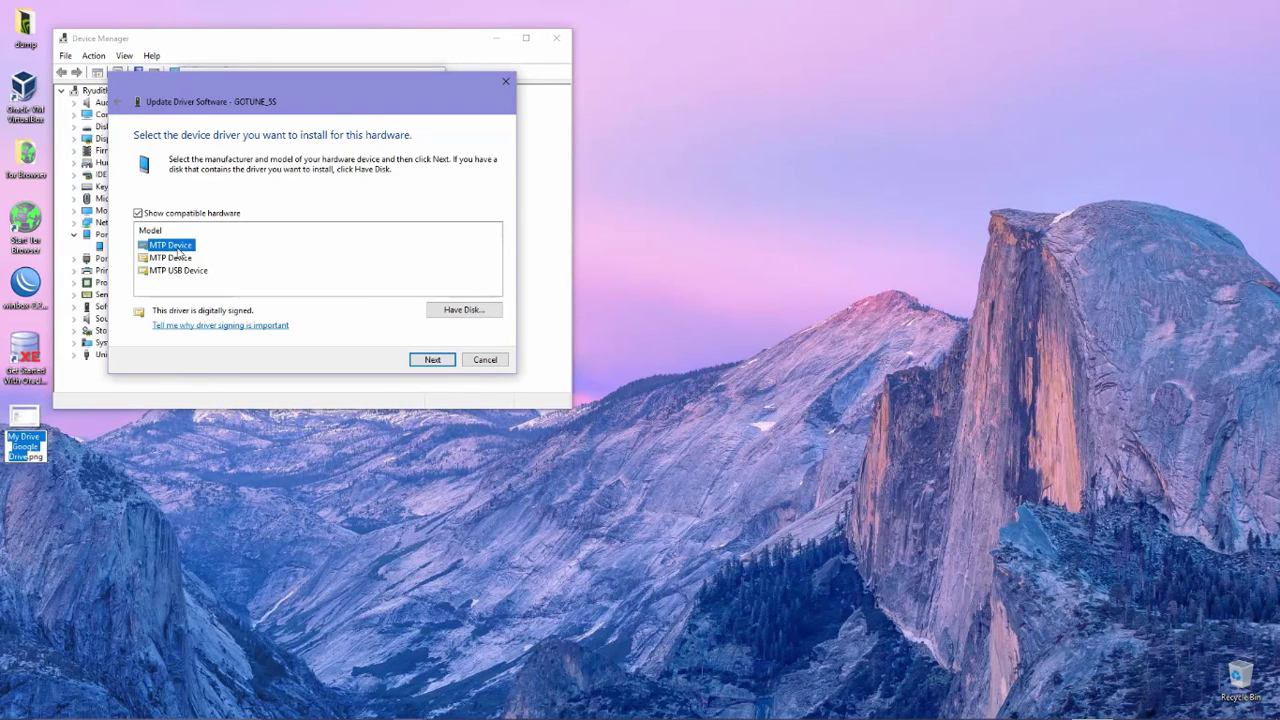
click(180, 271)
click(178, 247)
click(180, 272)
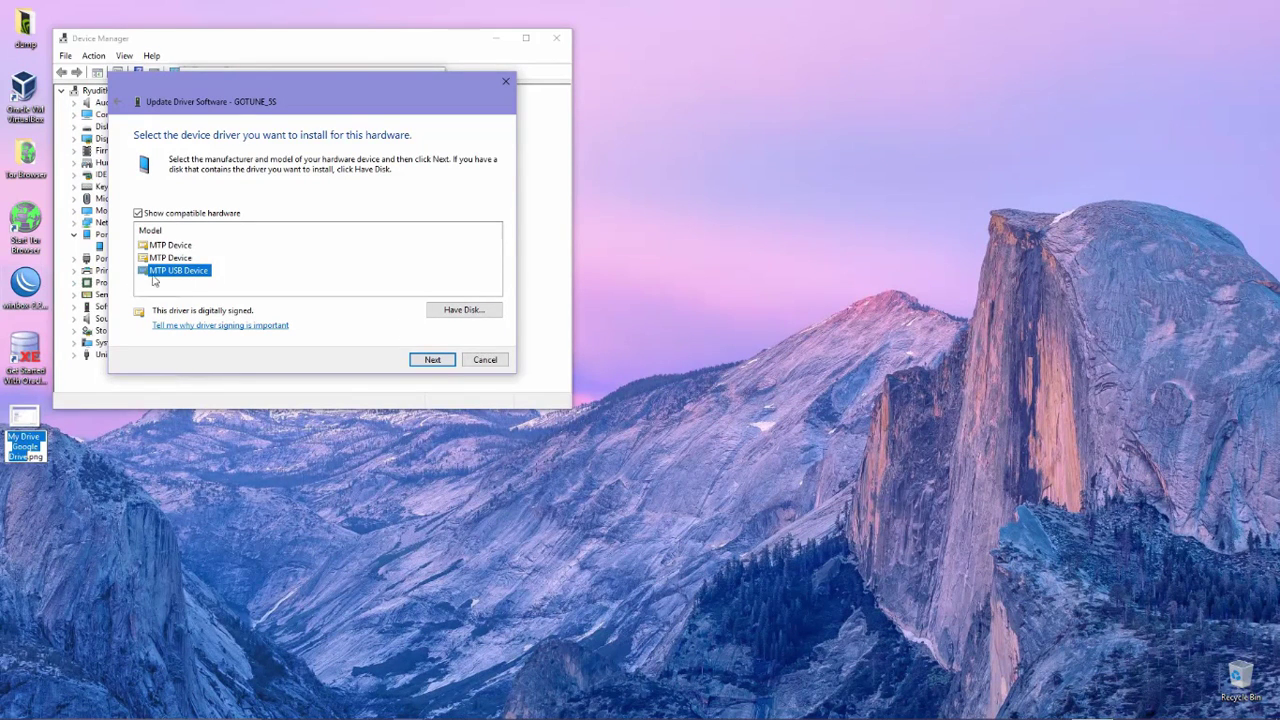
Step: Cancel the open driver update and close the device properties and Device Manager
click(484, 360)
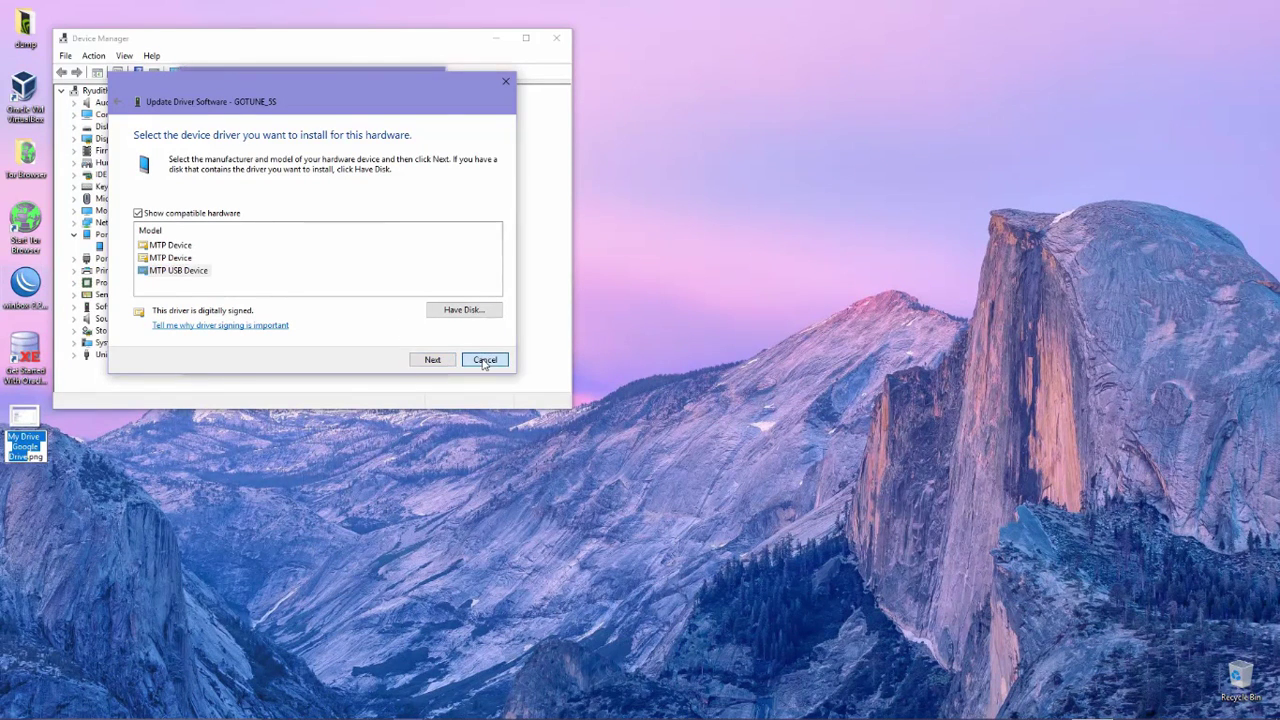
click(360, 357)
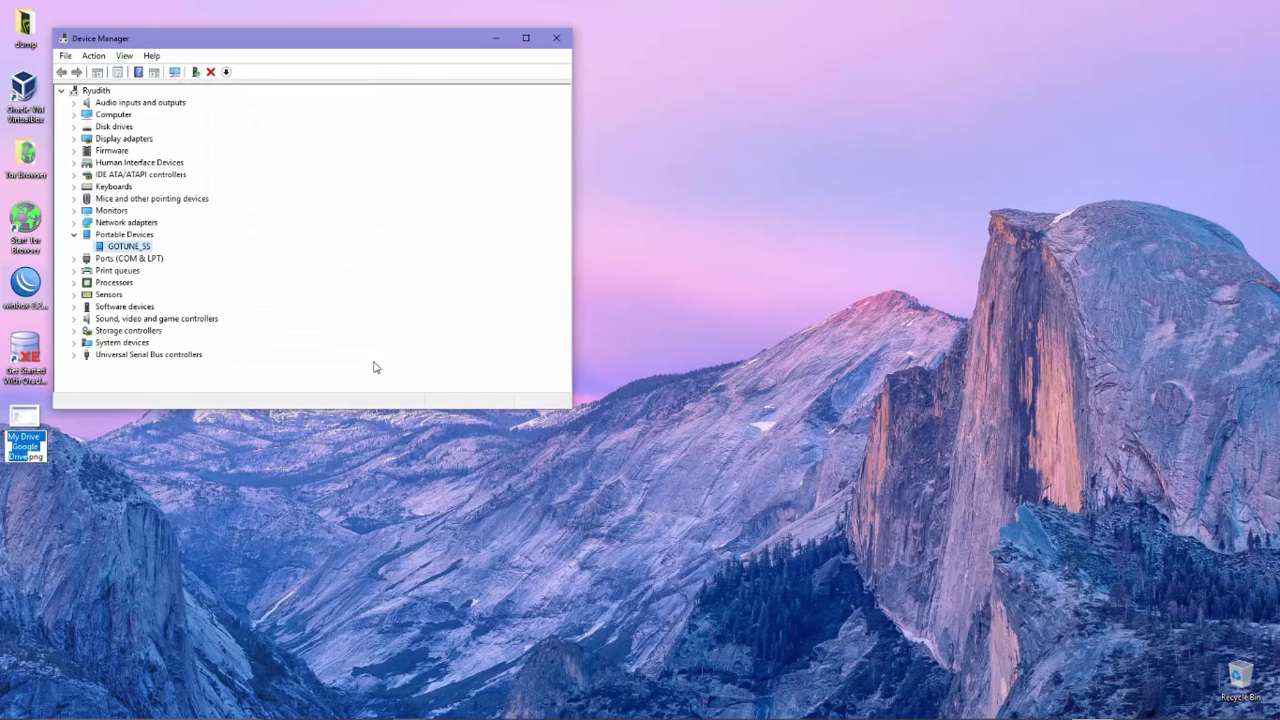
click(556, 40)
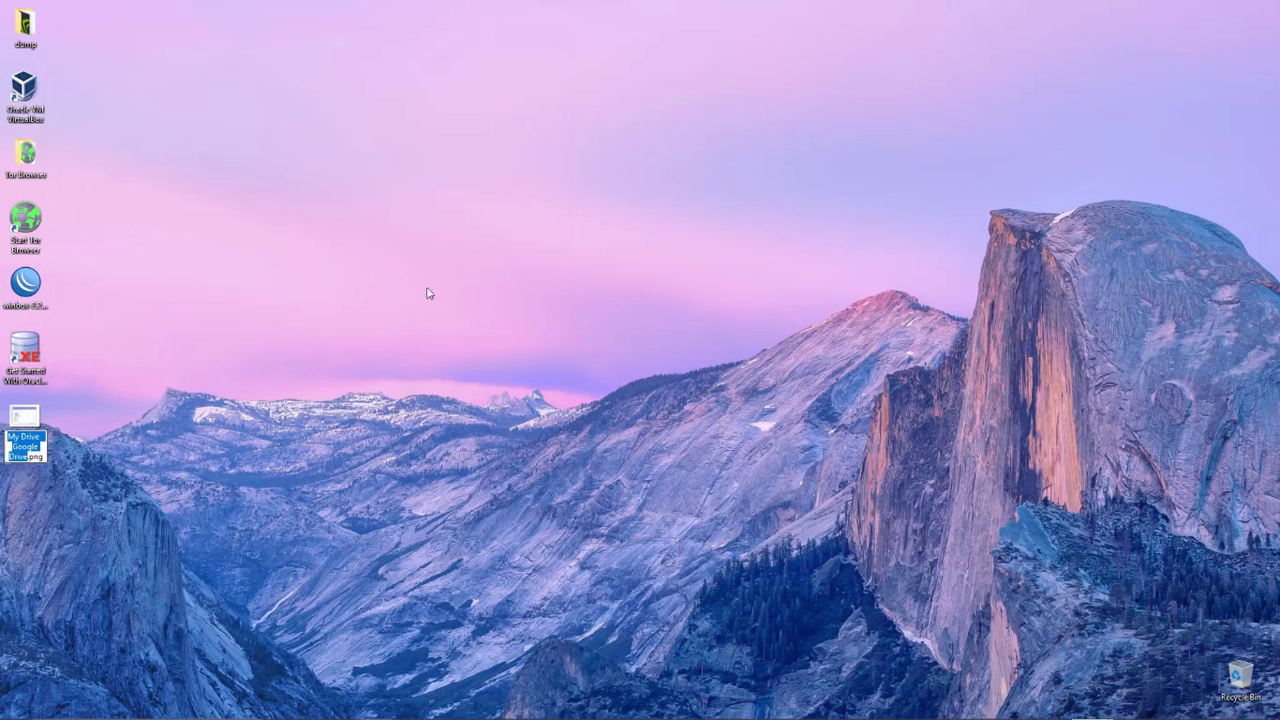